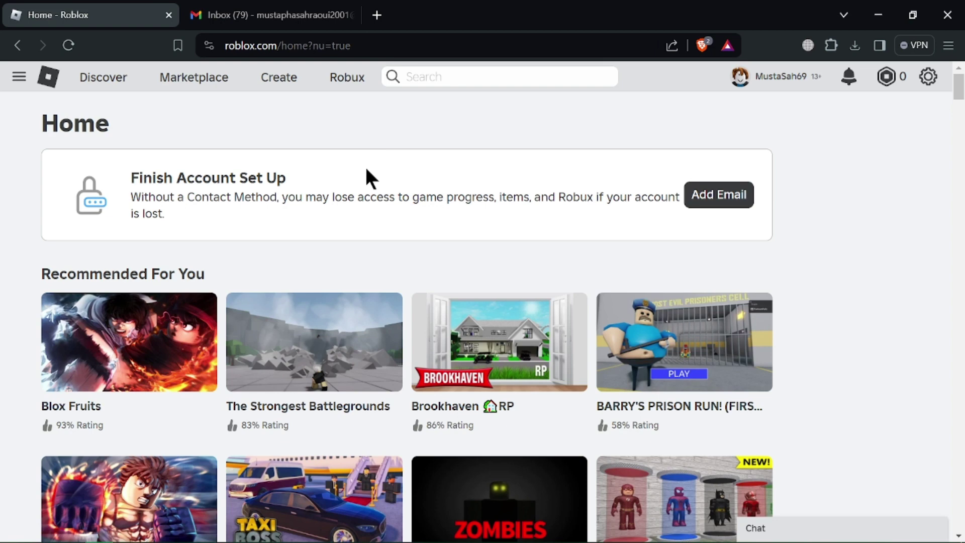
# Highlight the warning about losing account access, then clear the highlight.
pyautogui.moveTo(132, 197); pyautogui.dragTo(620, 197)
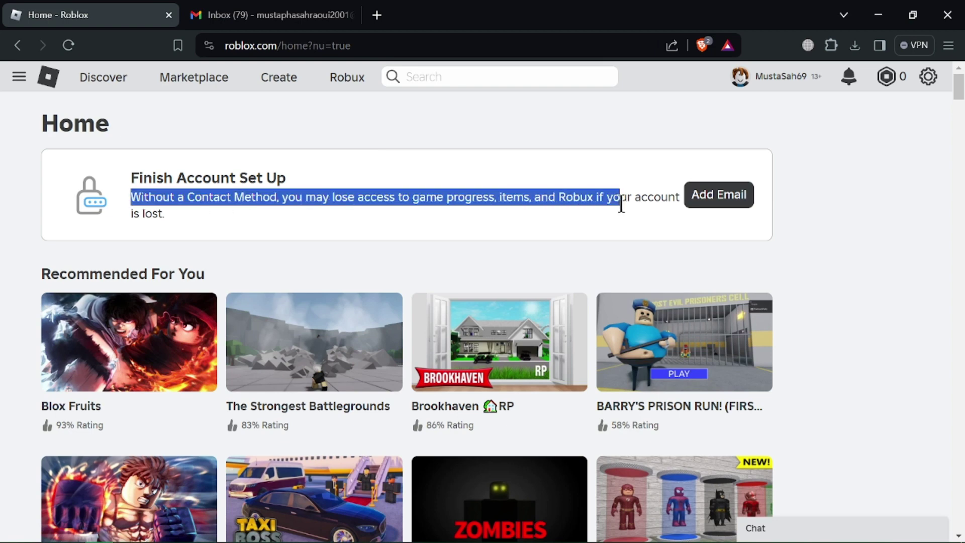
pyautogui.click(167, 238)
pyautogui.click(174, 220)
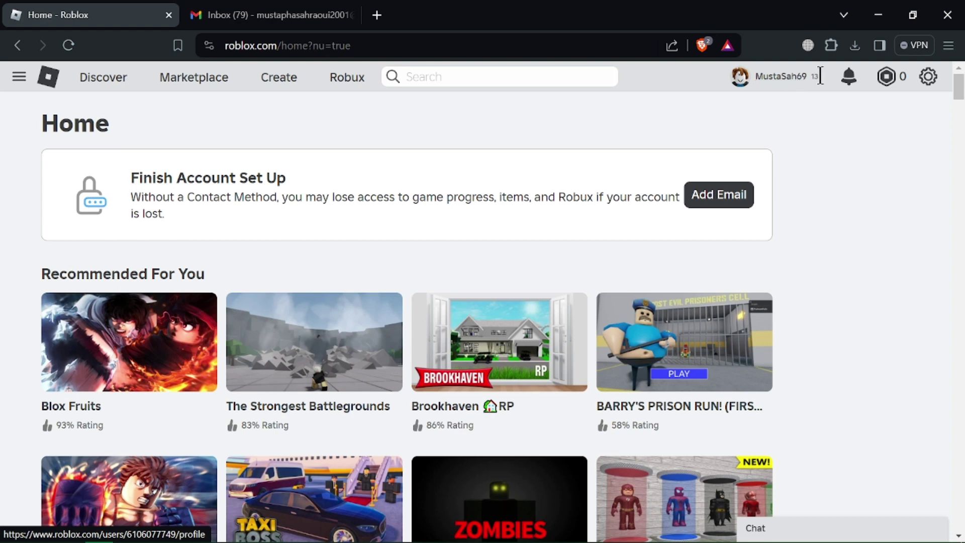
# Add a Gmail address to the Roblox account and submit it for confirmation.
pyautogui.click(714, 194)
pyautogui.click(432, 356)
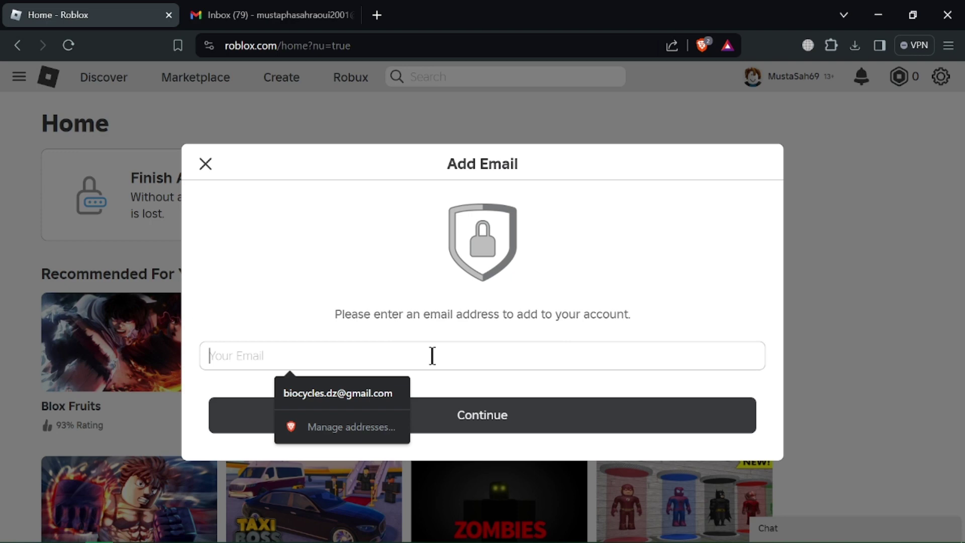
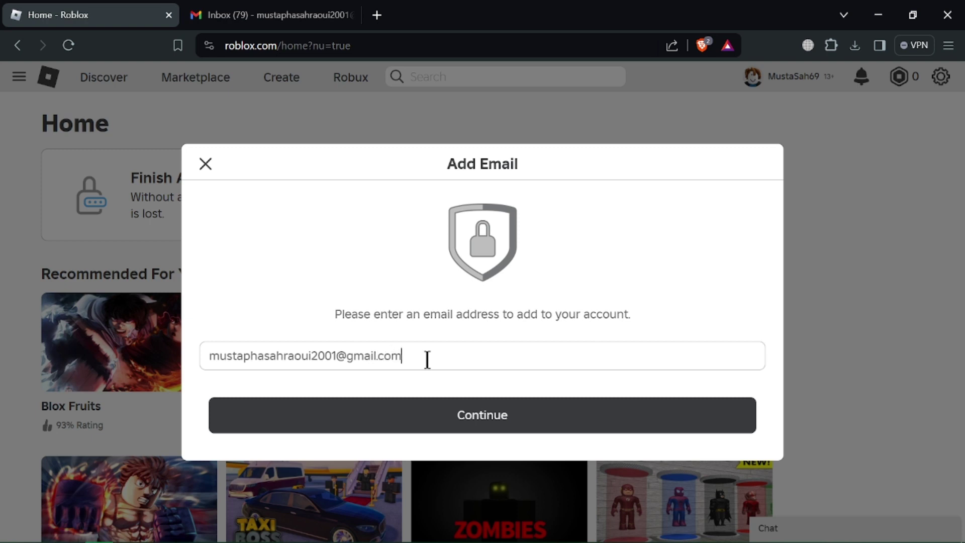
pyautogui.press('Return')
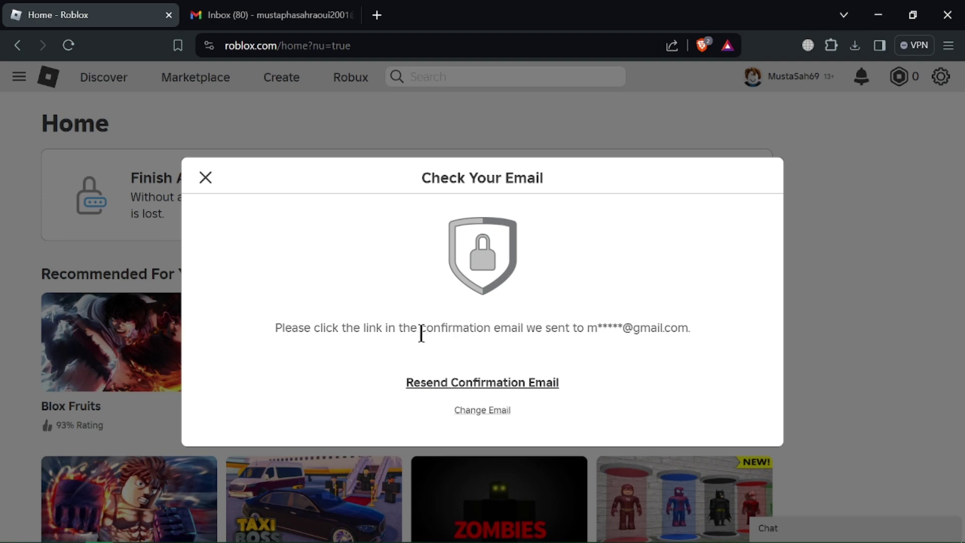
# Open the Roblox Email Verification message in Gmail and follow its Verify Email link.
pyautogui.click(268, 15)
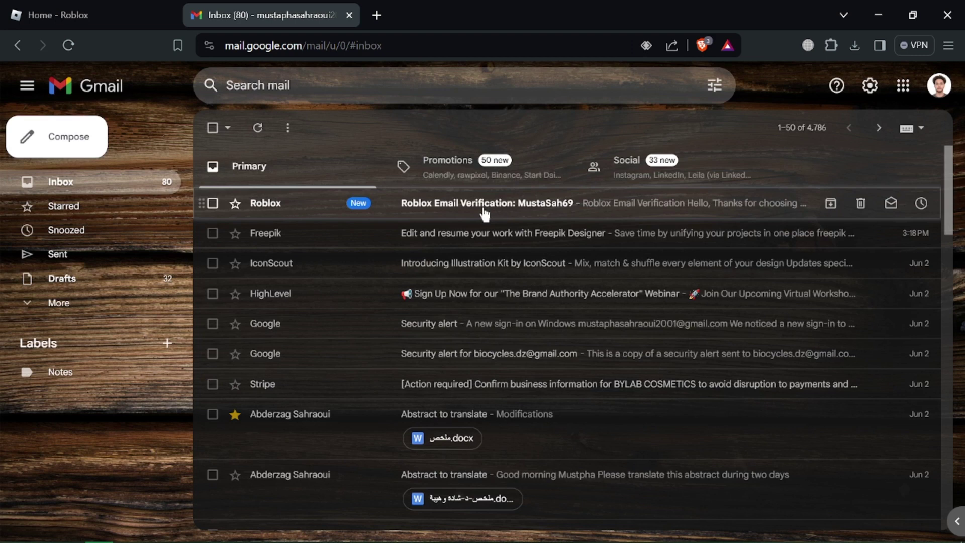
pyautogui.click(484, 205)
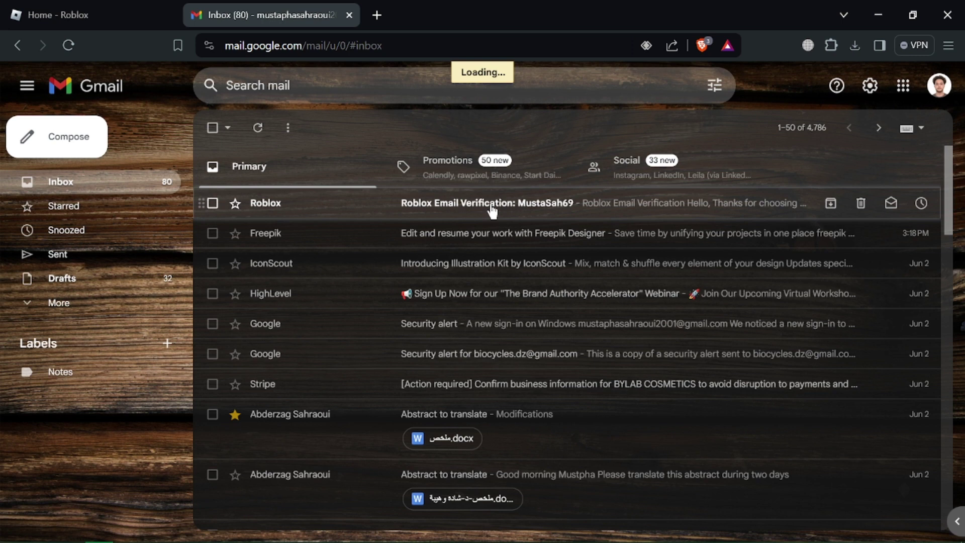
pyautogui.click(89, 11)
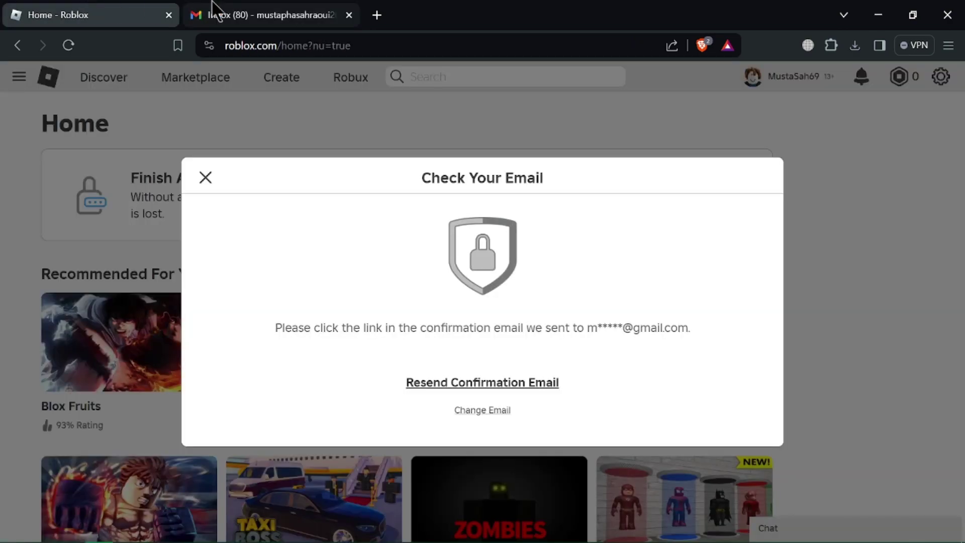
pyautogui.click(252, 14)
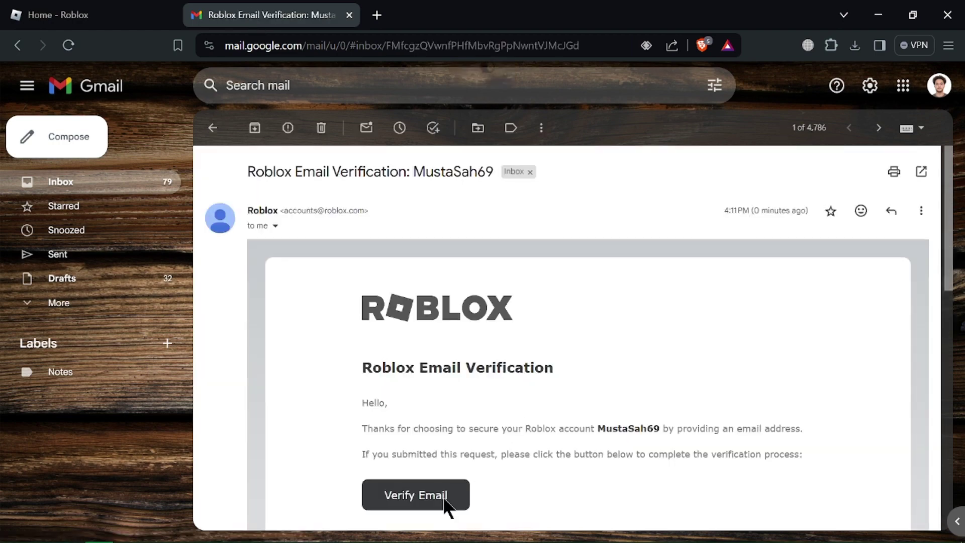
pyautogui.click(449, 499)
pyautogui.click(258, 15)
pyautogui.scroll(-1, 504, 319)
pyautogui.scroll(-2, 500, 305)
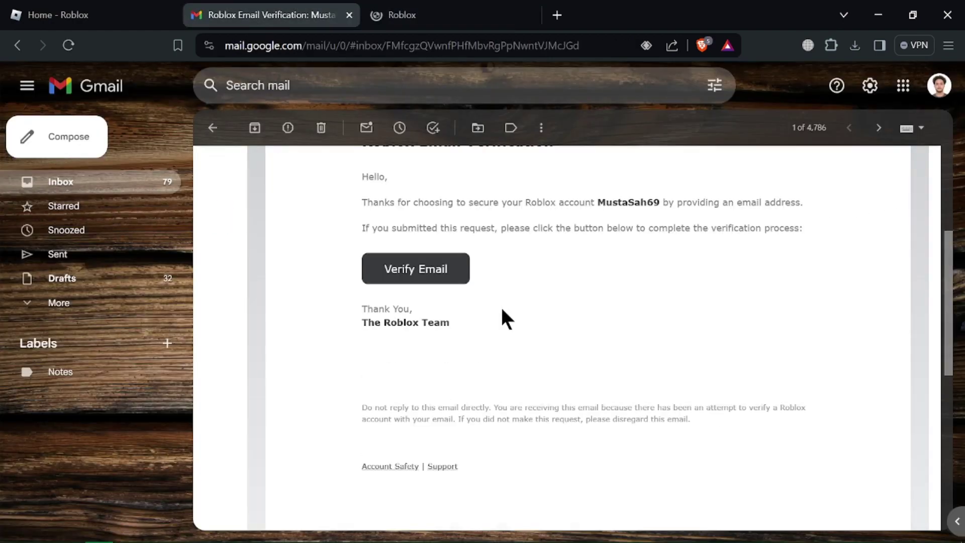
pyautogui.scroll(1, 500, 306)
# Put the verify page first, close the old Home tab, view the owned Plaidafied hat, return Home.
pyautogui.click(430, 14)
pyautogui.moveTo(407, 14); pyautogui.dragTo(75, 14)
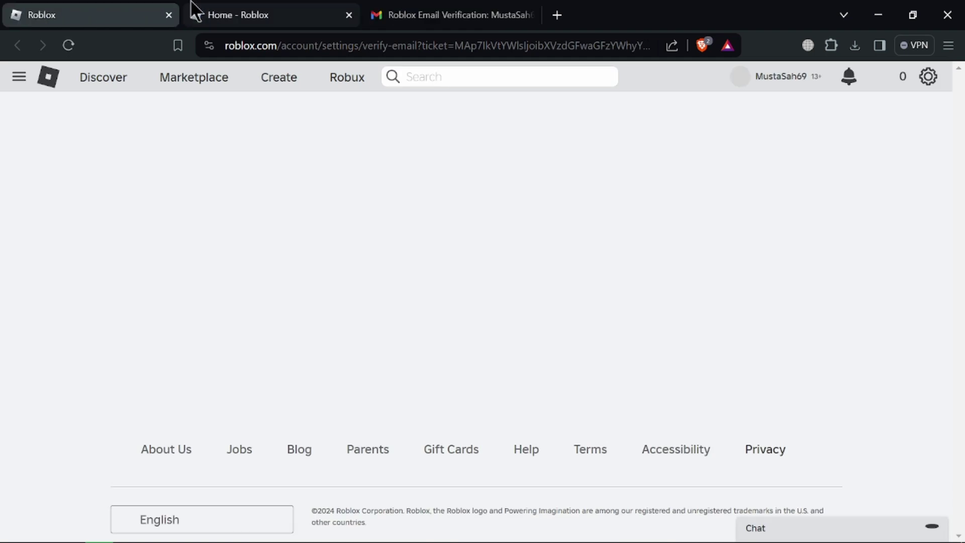
pyautogui.click(349, 16)
pyautogui.click(465, 320)
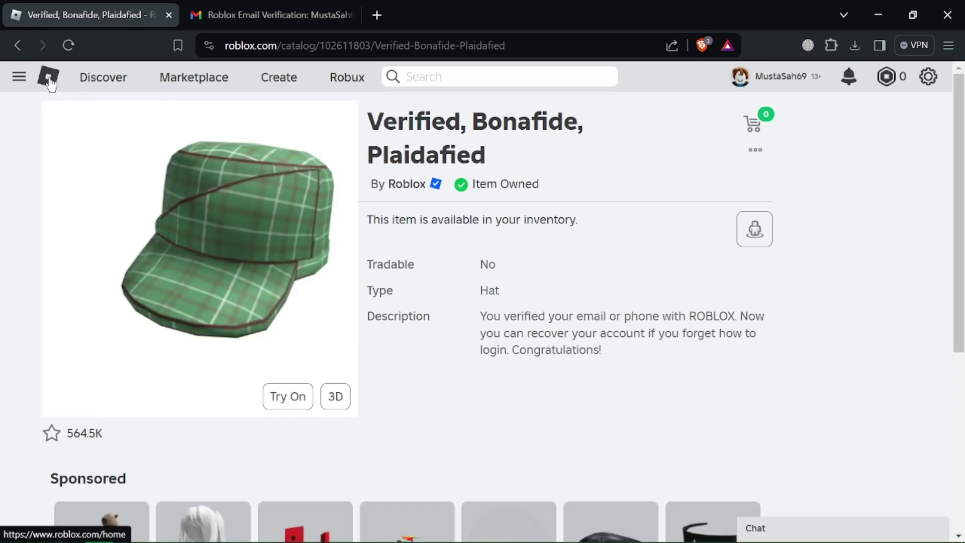
pyautogui.click(49, 77)
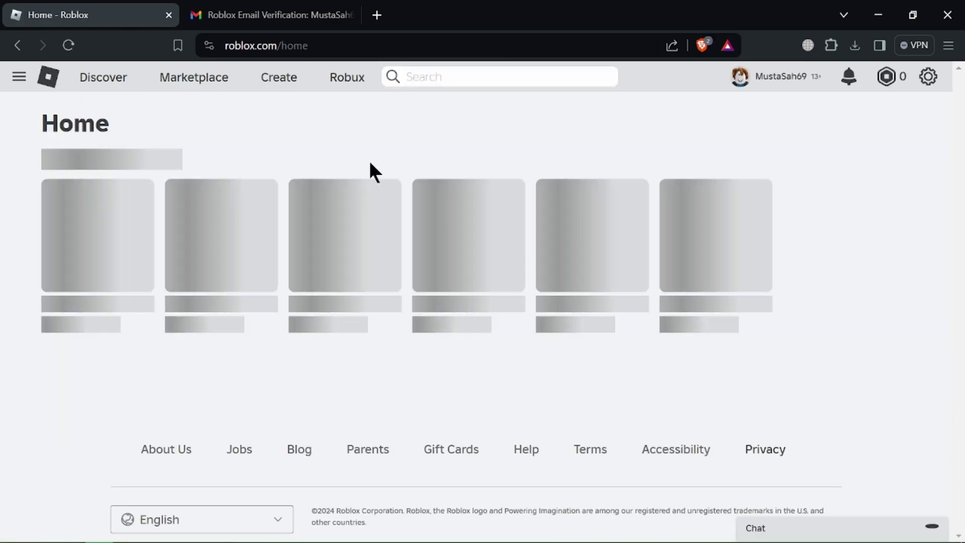